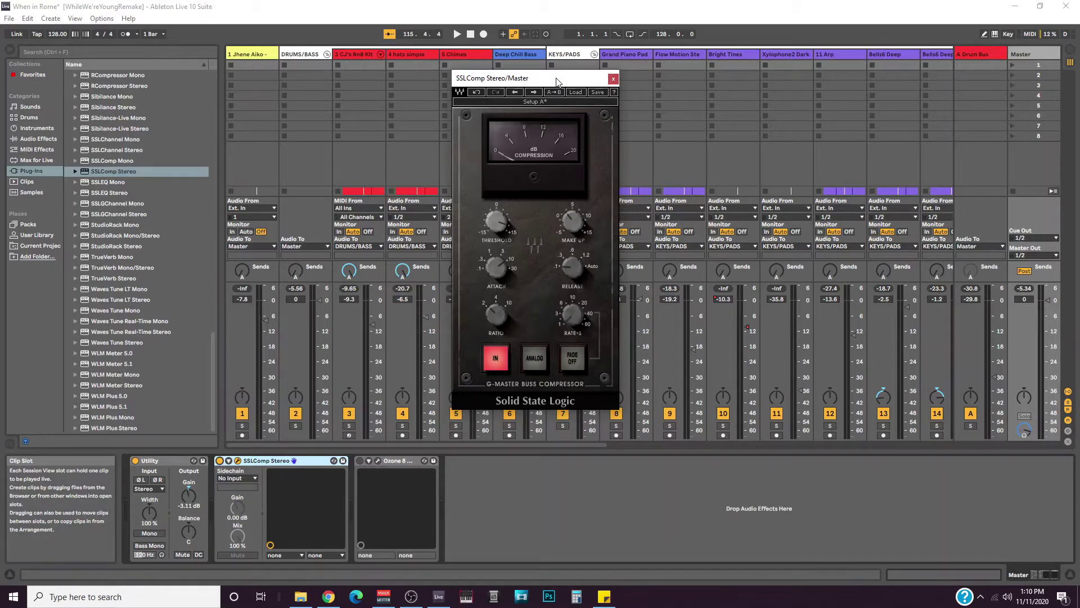
# Play the song and compare the mix with the master's SSLComp Stereo switched off and on
pyautogui.press('space')
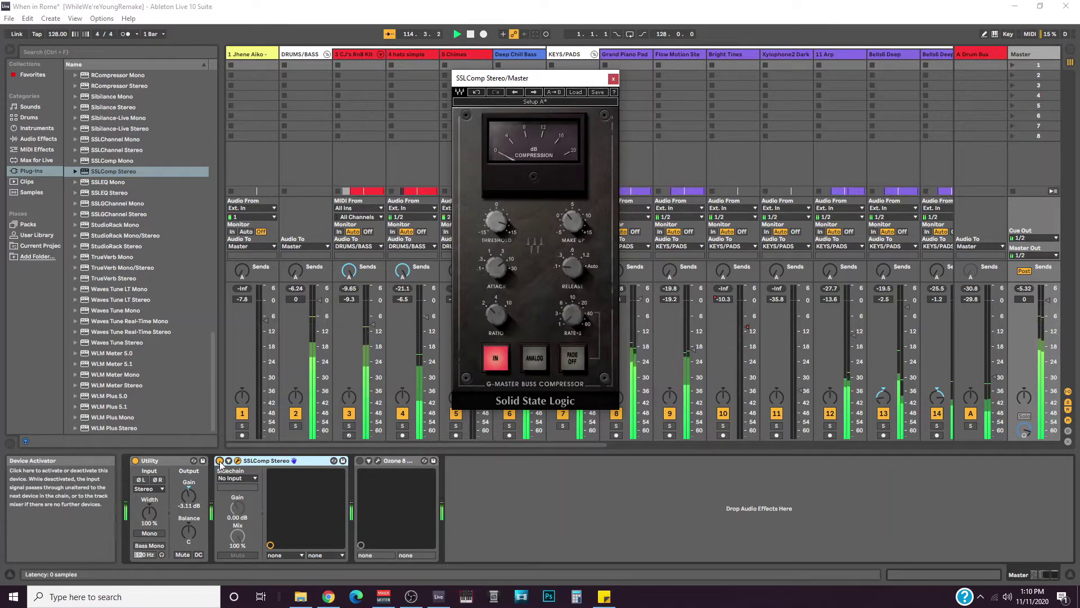
pyautogui.click(220, 461)
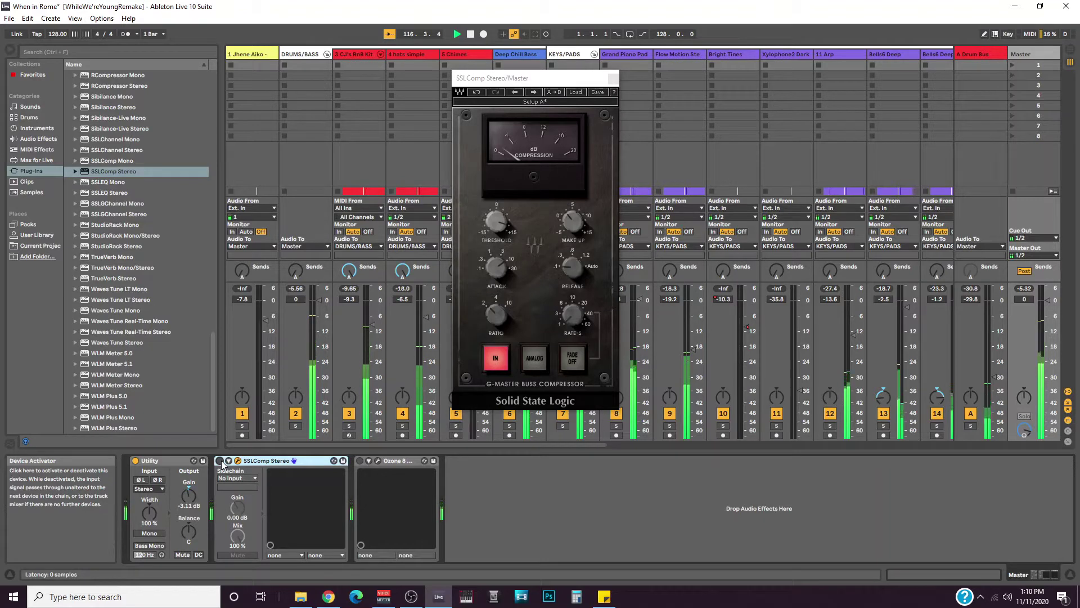
pyautogui.click(220, 462)
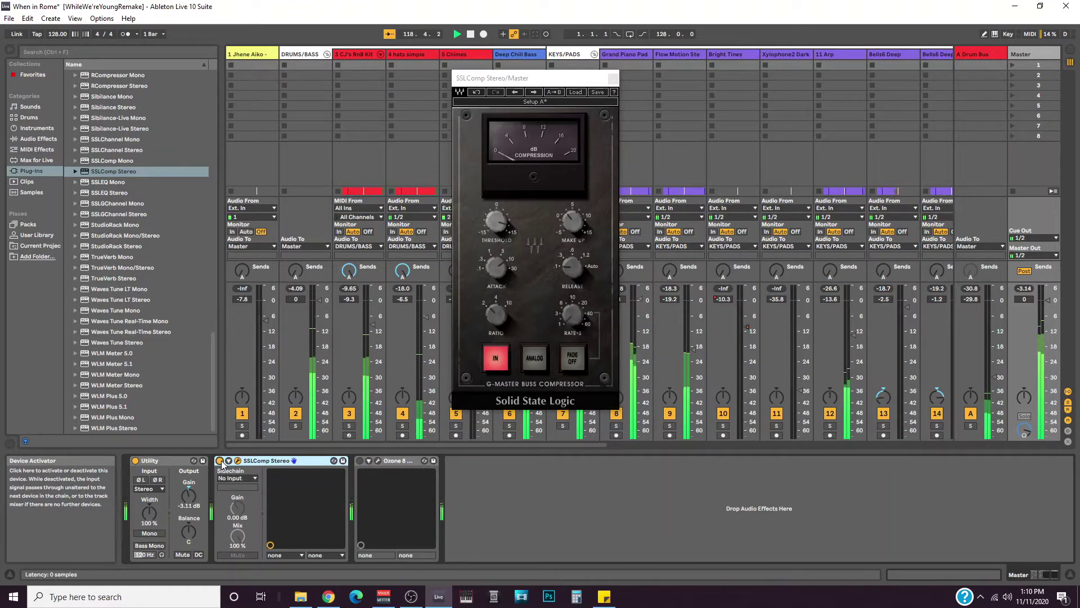
pyautogui.click(220, 462)
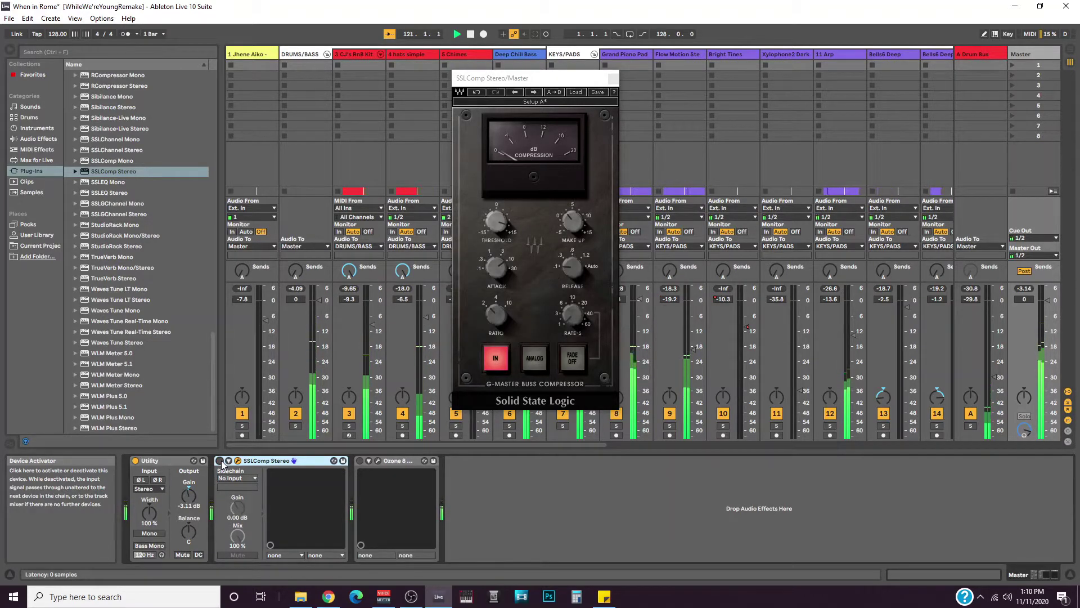
pyautogui.click(220, 462)
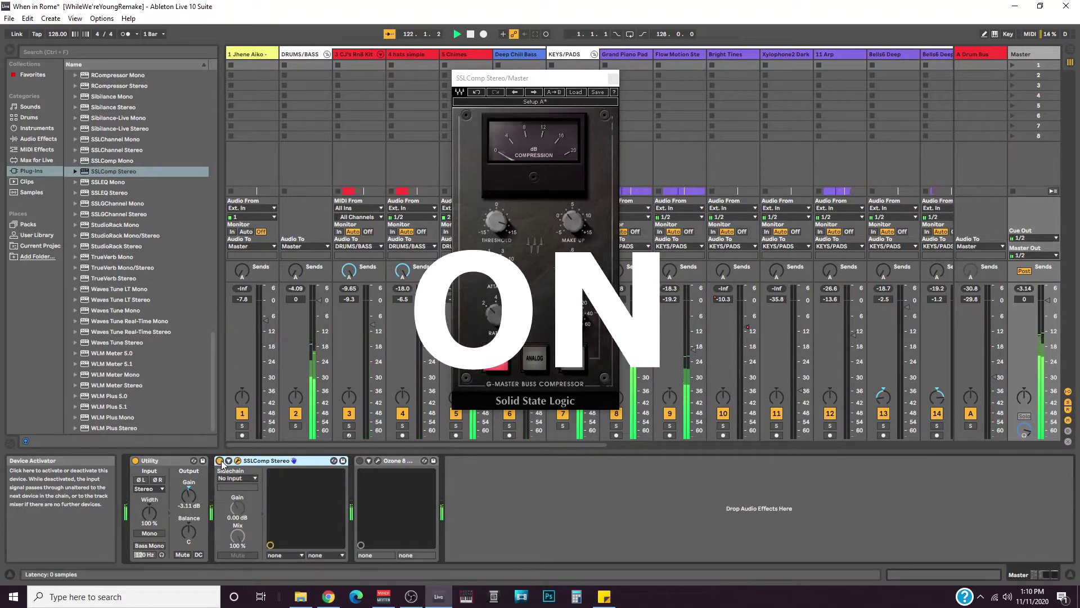
pyautogui.press('space')
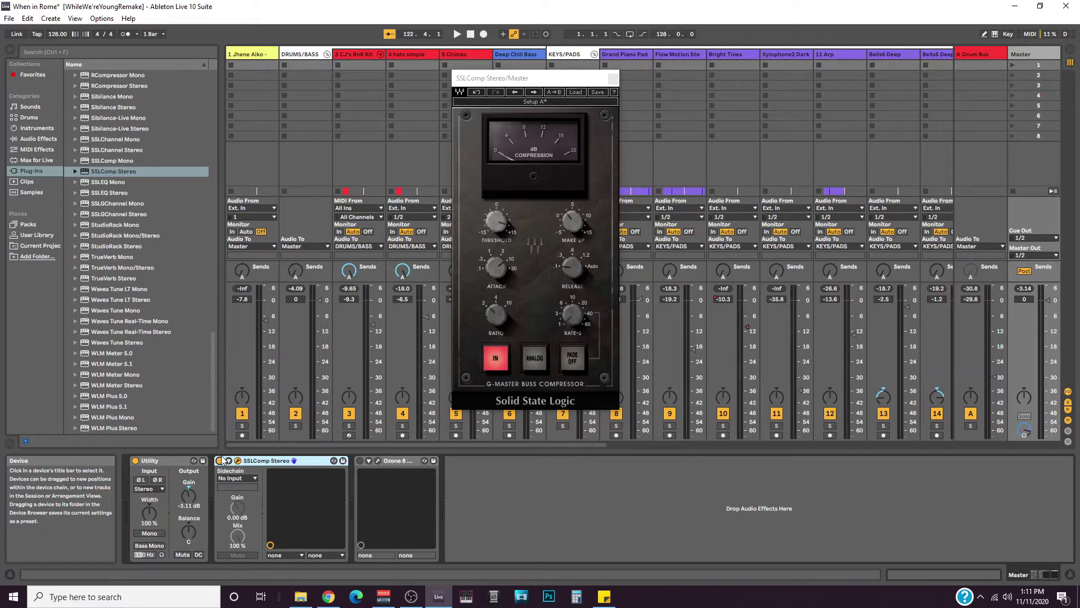
# Add a fresh SSLComp Stereo at the end of the master chain and deactivate the original SSLComp Stereo
pyautogui.moveTo(133, 175); pyautogui.dragTo(533, 504)
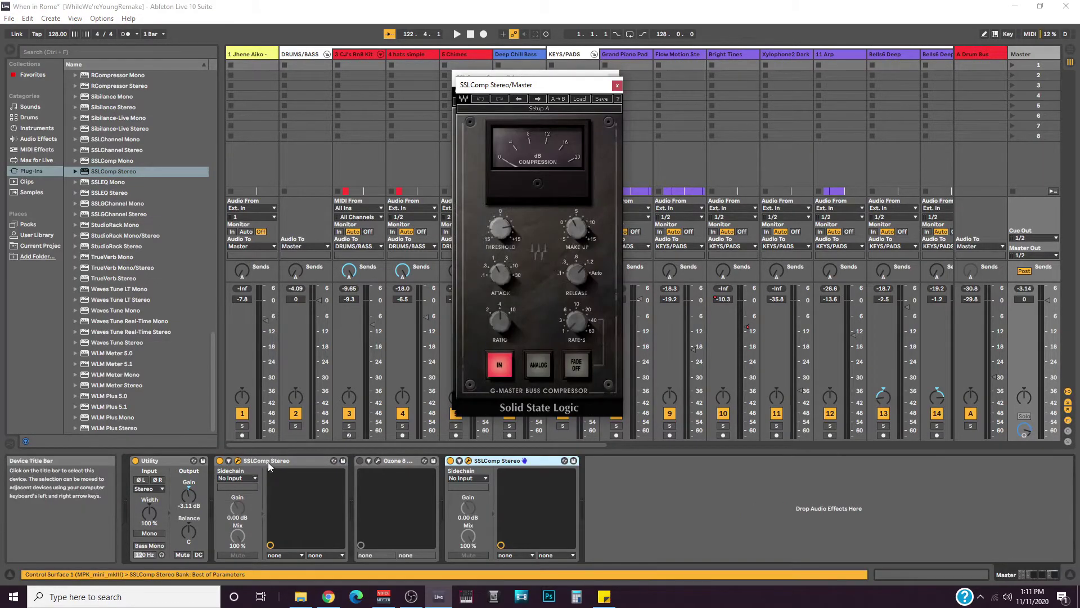
pyautogui.click(269, 466)
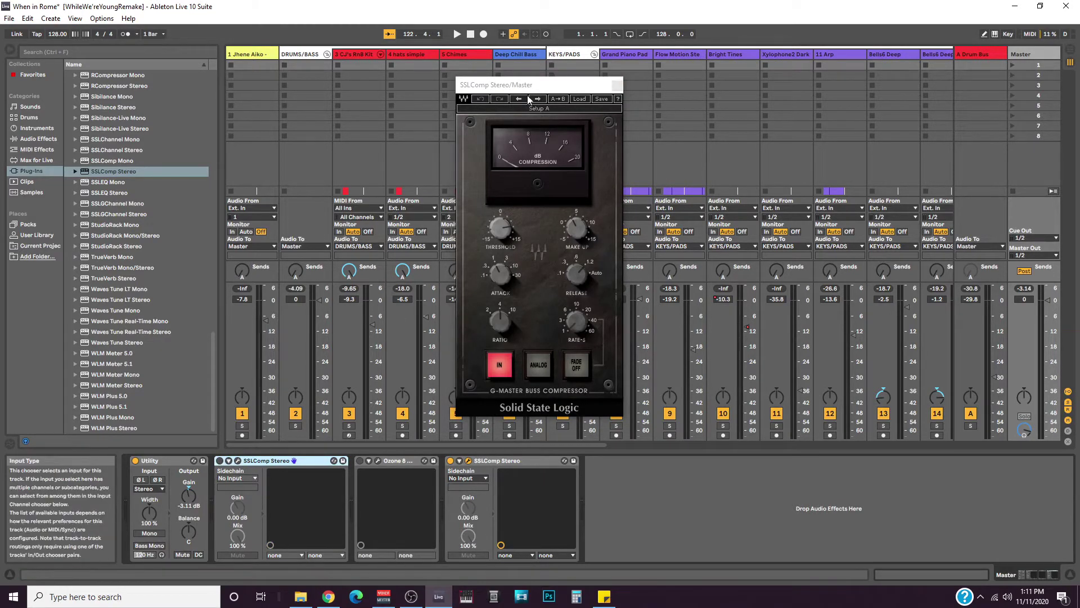
pyautogui.click(536, 83)
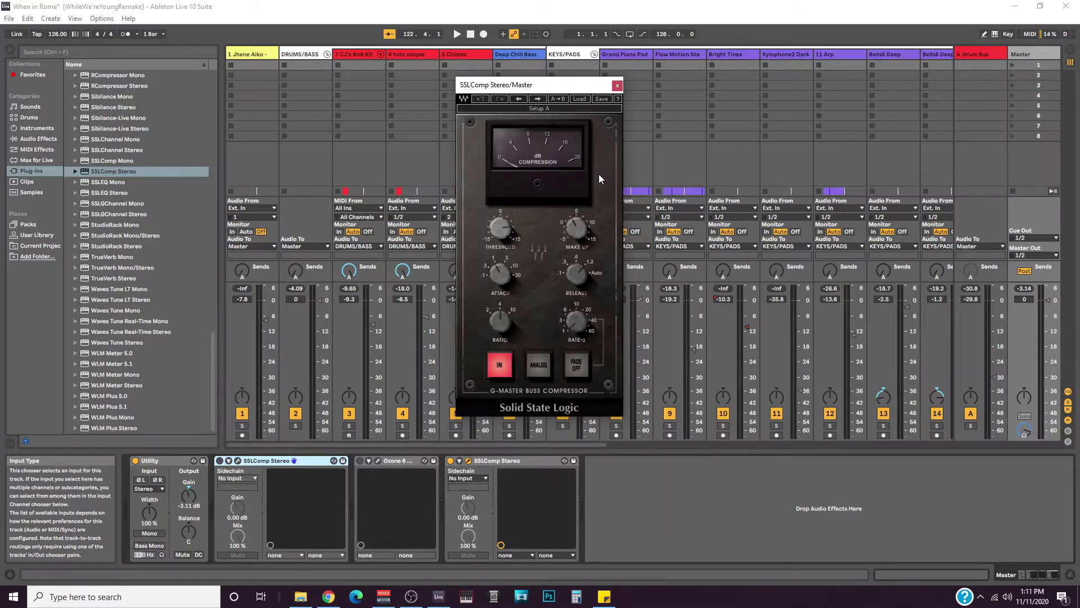
# Set the new compressor's make-up gain to 0 and adjust its ratio
pyautogui.moveTo(574, 235)
pyautogui.click(576, 229)
pyautogui.write('0')
pyautogui.press('Return')
pyautogui.moveTo(498, 308)
pyautogui.click(495, 323)
pyautogui.moveTo(501, 331)
pyautogui.moveTo(500, 321); pyautogui.dragTo(507, 328)
# Adjust the compressor's threshold during playback, aiming for light gain reduction on the compression meter
pyautogui.moveTo(502, 235); pyautogui.dragTo(523, 236)
pyautogui.moveTo(525, 224)
pyautogui.press('space')
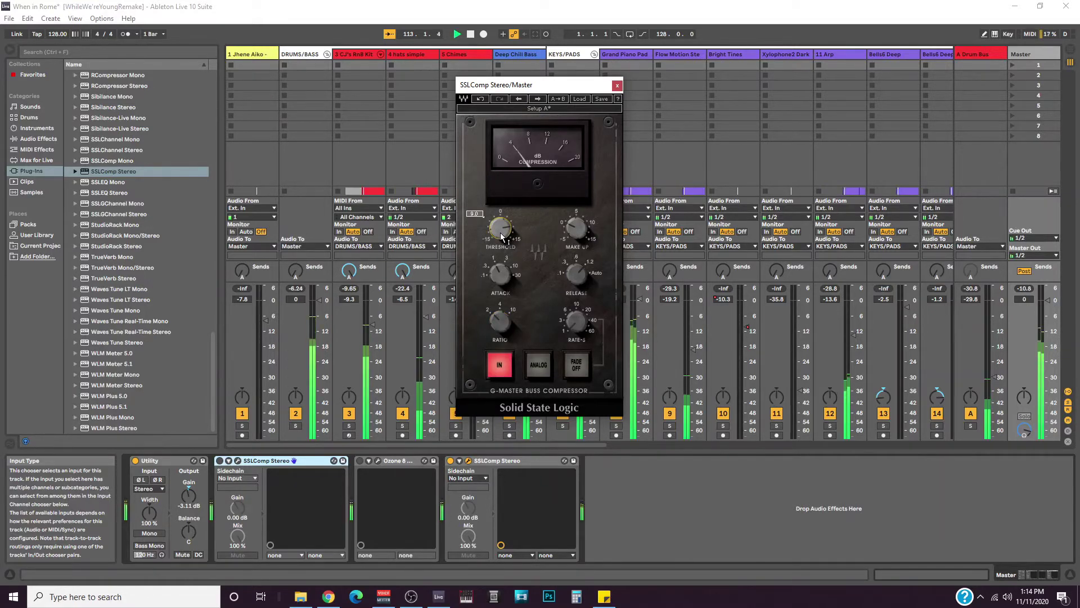
pyautogui.moveTo(502, 235); pyautogui.dragTo(502, 209)
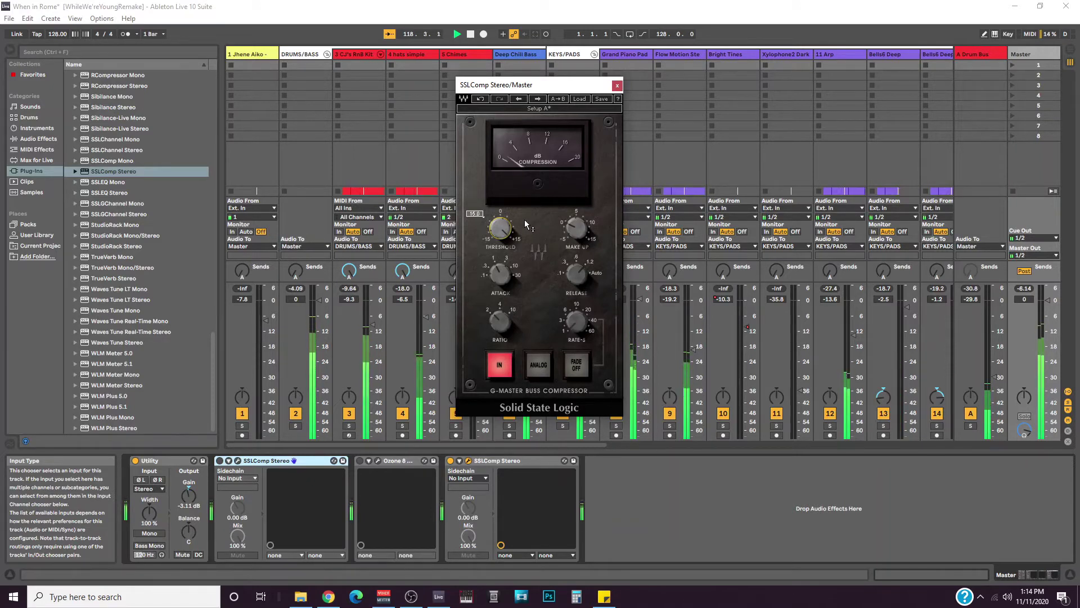
pyautogui.press('space')
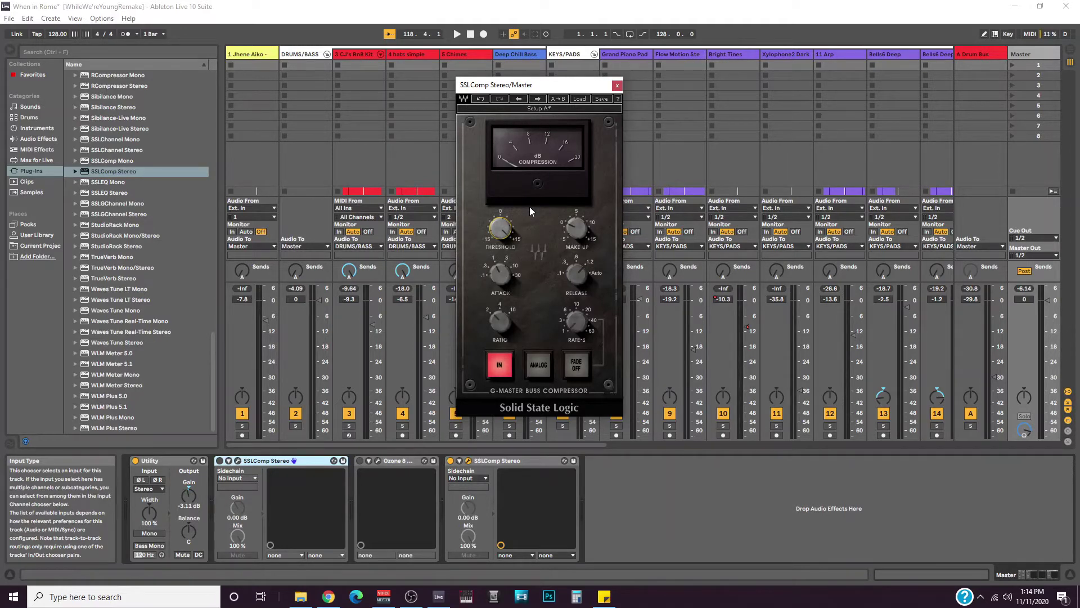
# Audition faster and slower attack times on the new compressor during playback and choose one by ear
pyautogui.moveTo(515, 281)
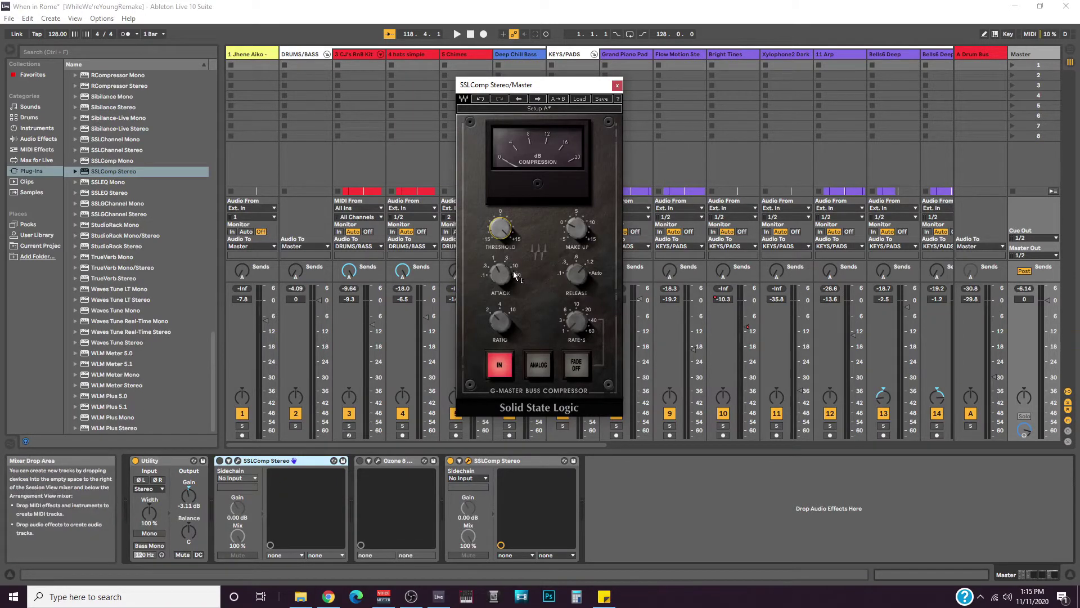
pyautogui.press('space')
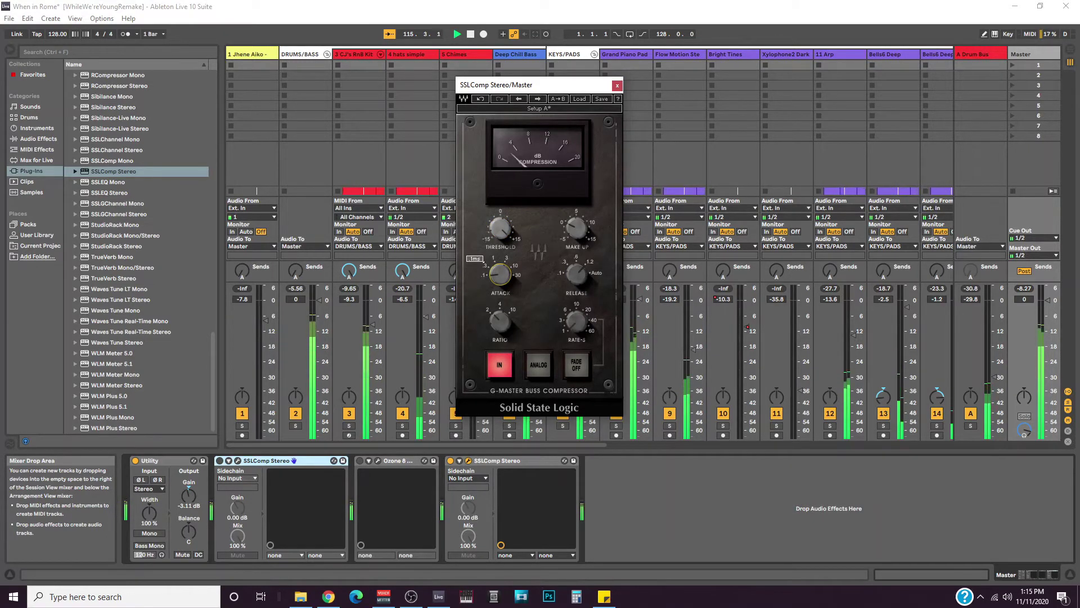
pyautogui.scroll(3, 500, 274)
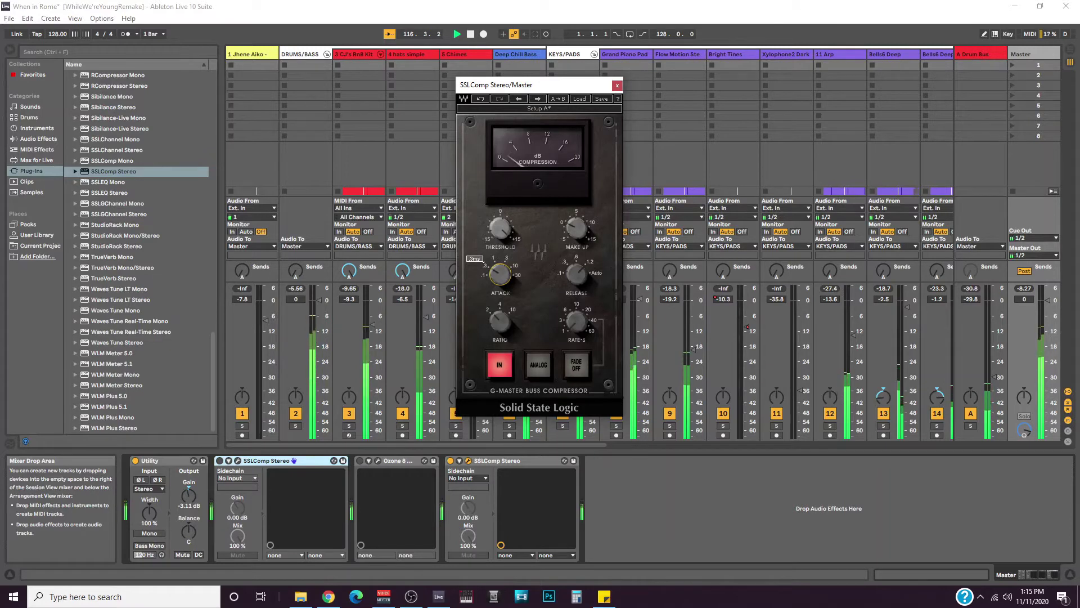
pyautogui.scroll(-1, 500, 274)
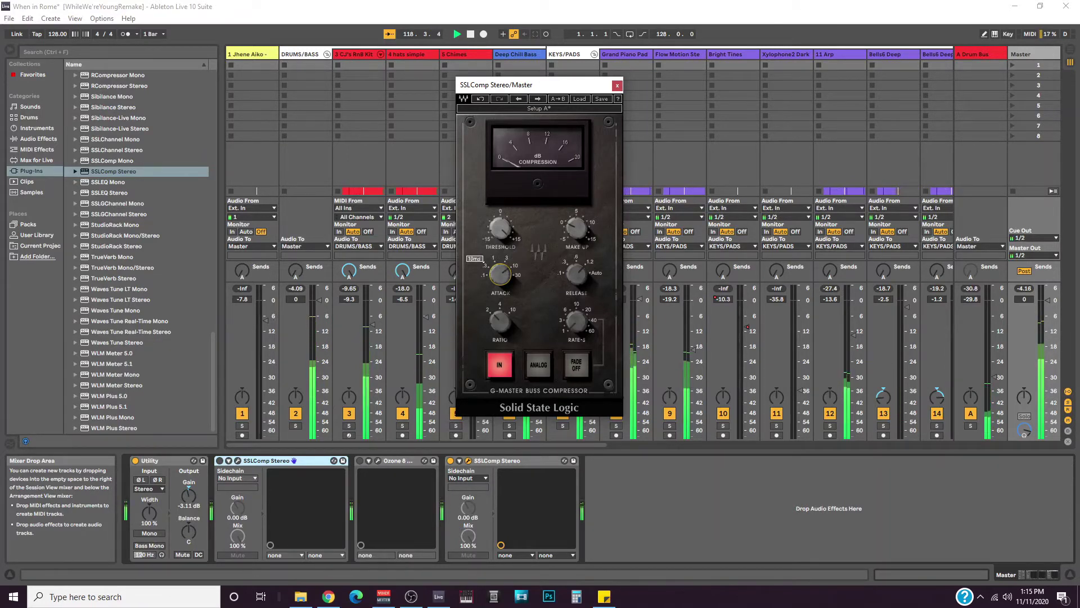
pyautogui.scroll(-1, 500, 275)
pyautogui.scroll(1, 520, 273)
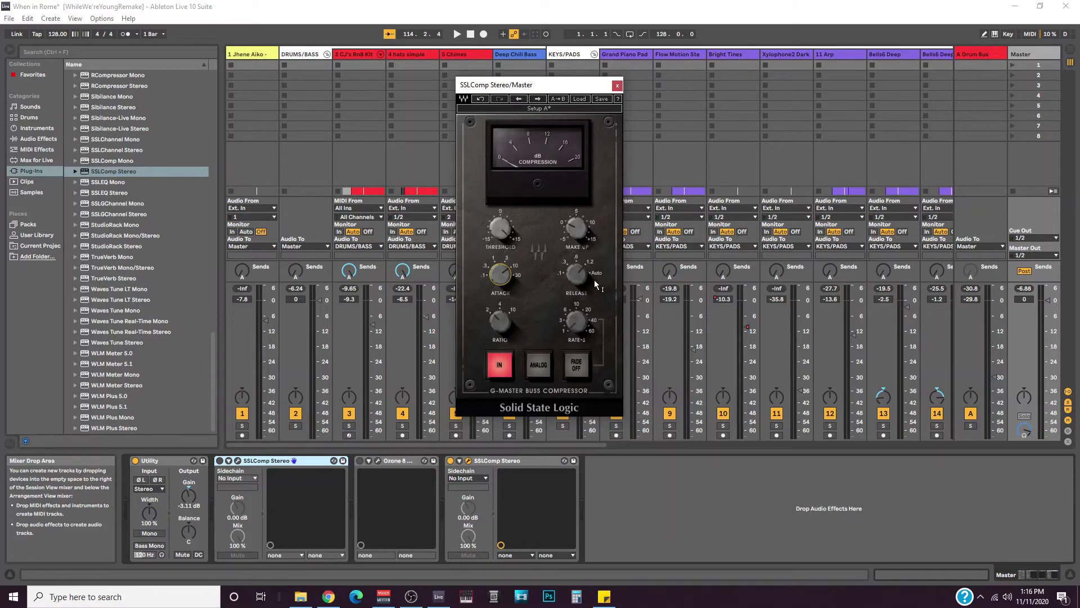
# Adjust the new compressor's release time, comparing different settings
pyautogui.moveTo(594, 279)
pyautogui.moveTo(577, 293); pyautogui.dragTo(576, 326)
pyautogui.moveTo(575, 278); pyautogui.dragTo(575, 253)
pyautogui.press('space')
pyautogui.moveTo(578, 275)
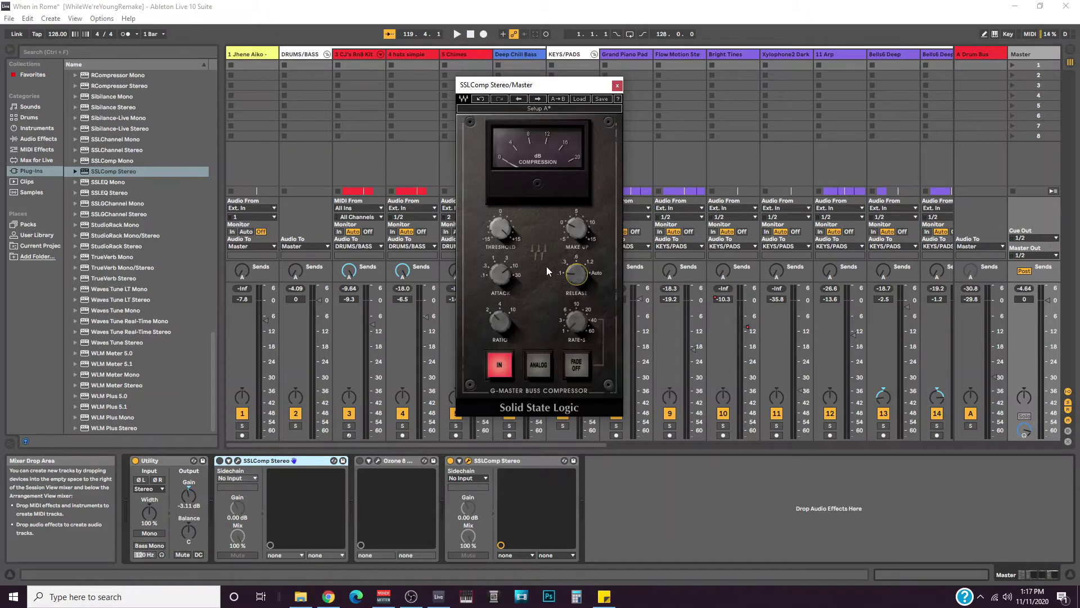
# Adjust the compressor's make-up gain to compensate for the level lost to compression
pyautogui.moveTo(578, 239)
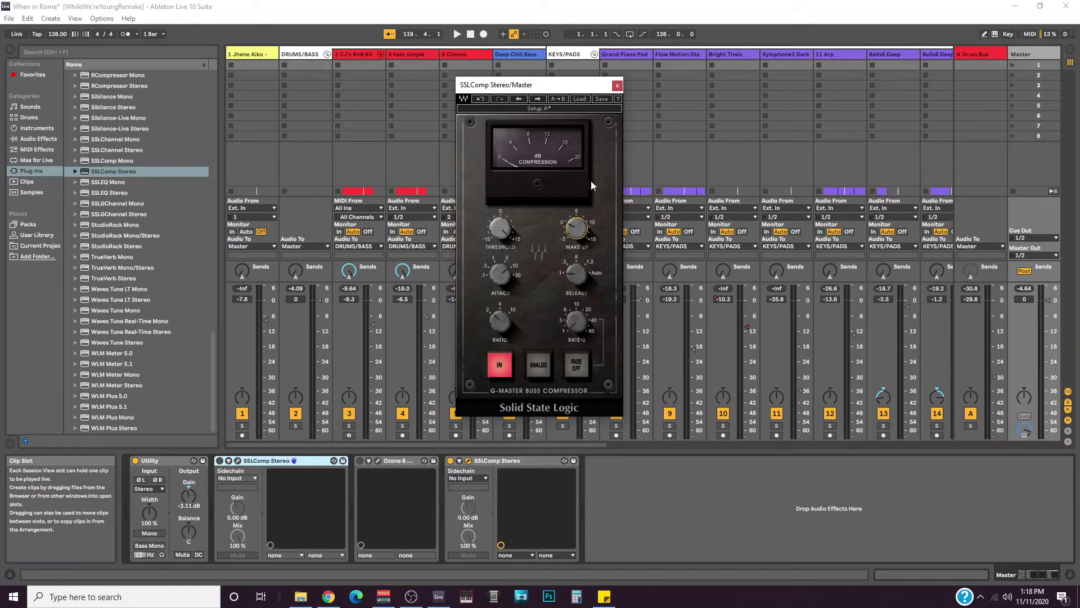
pyautogui.press('space')
pyautogui.moveTo(585, 232)
pyautogui.click(587, 229)
pyautogui.moveTo(587, 229); pyautogui.dragTo(587, 228)
pyautogui.moveTo(563, 266)
# Check the master peak level in short playbacks with the new compressor deactivated and with it active
pyautogui.click(450, 462)
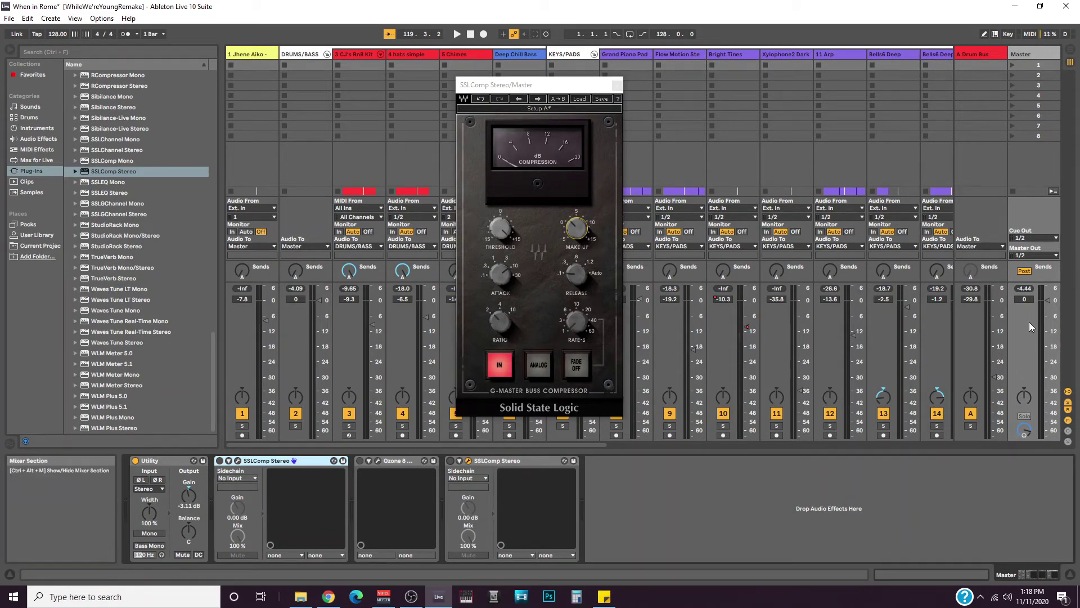
pyautogui.press('space')
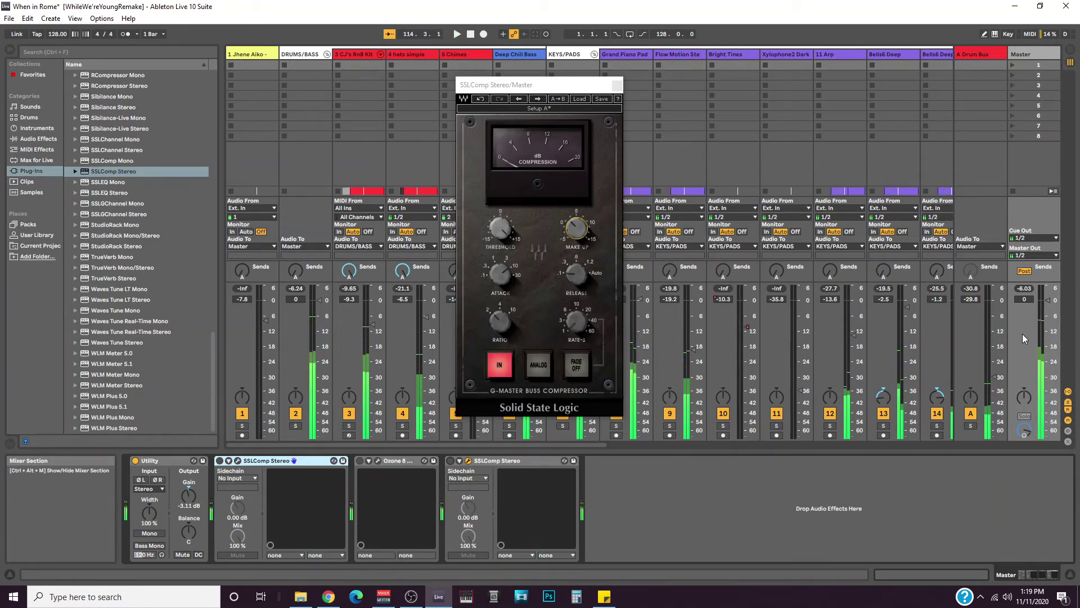
pyautogui.press('space')
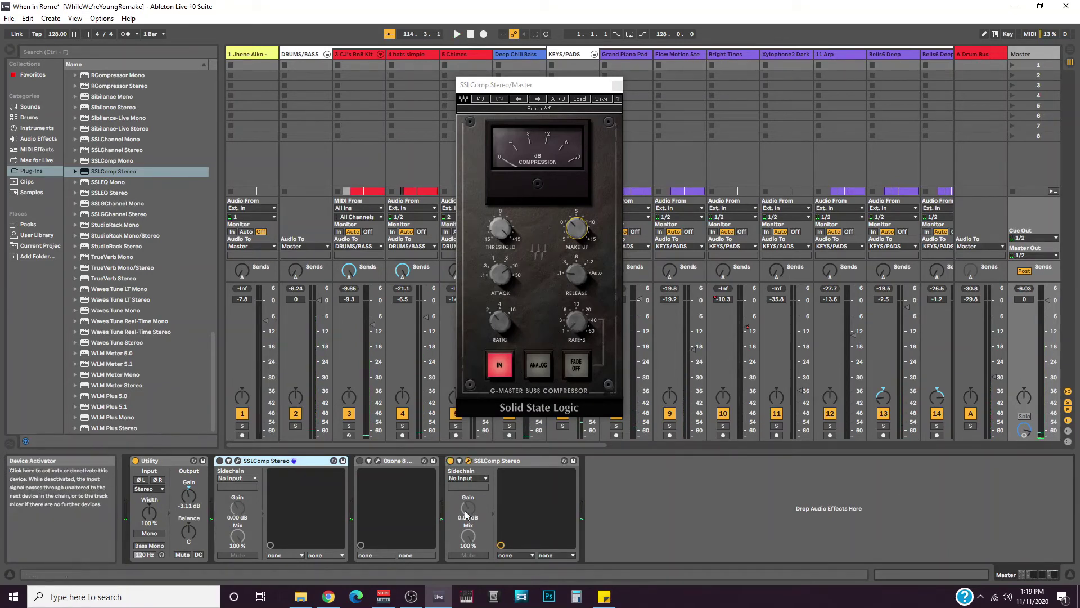
pyautogui.press('space')
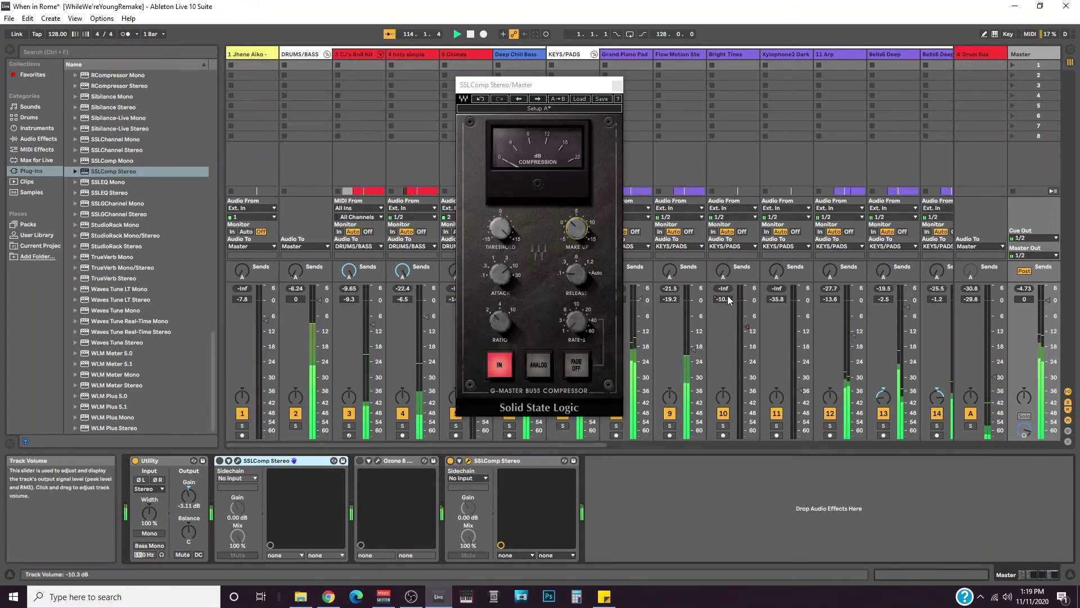
# Fine-tune the make-up gain and replay the song to match the uncompressed master level
pyautogui.click(579, 237)
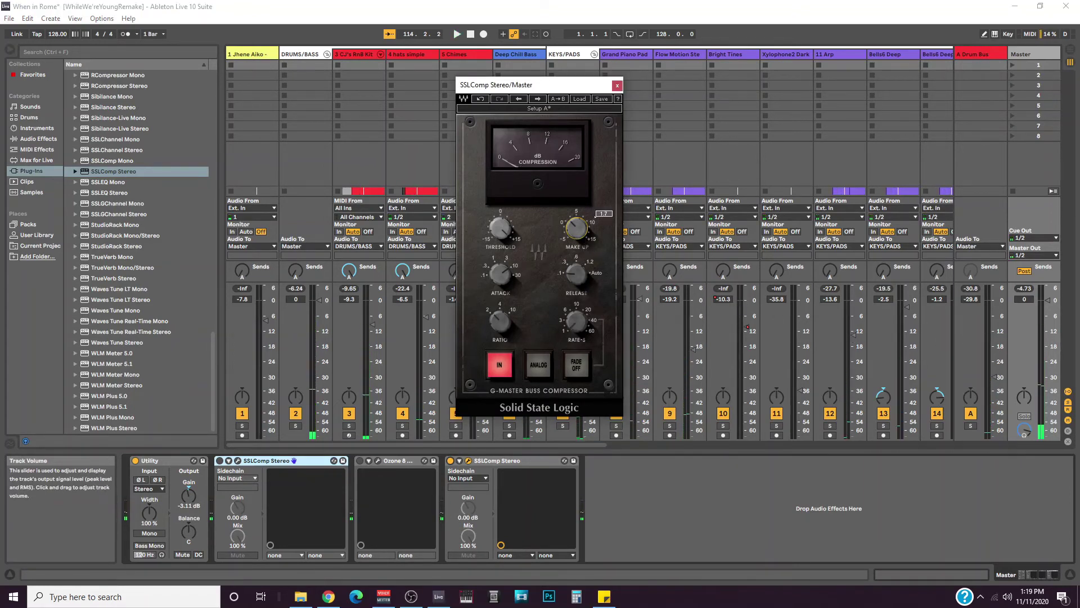
pyautogui.press('space')
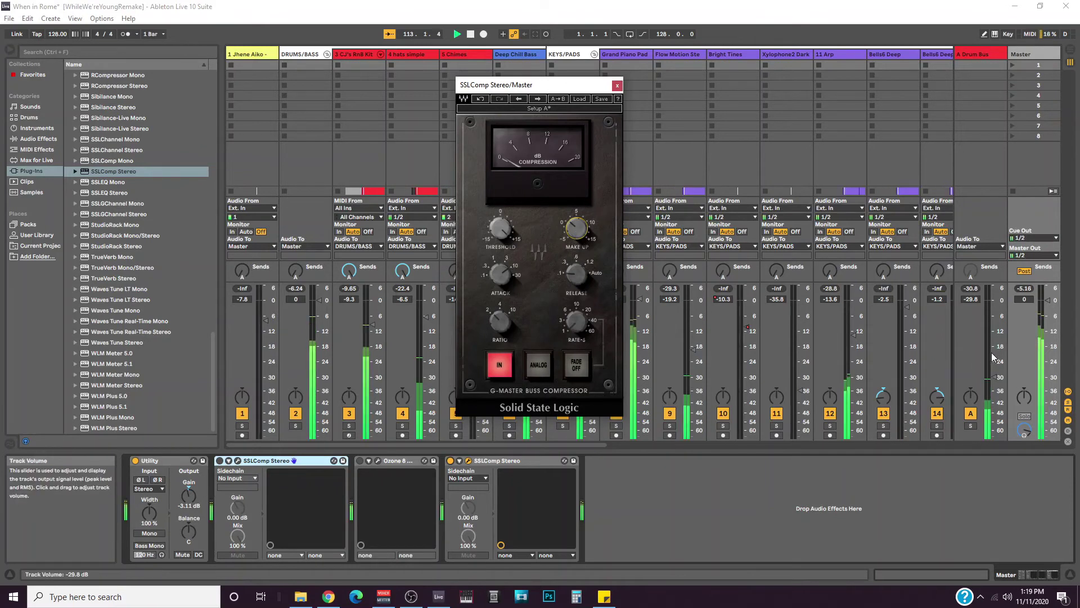
pyautogui.press('space')
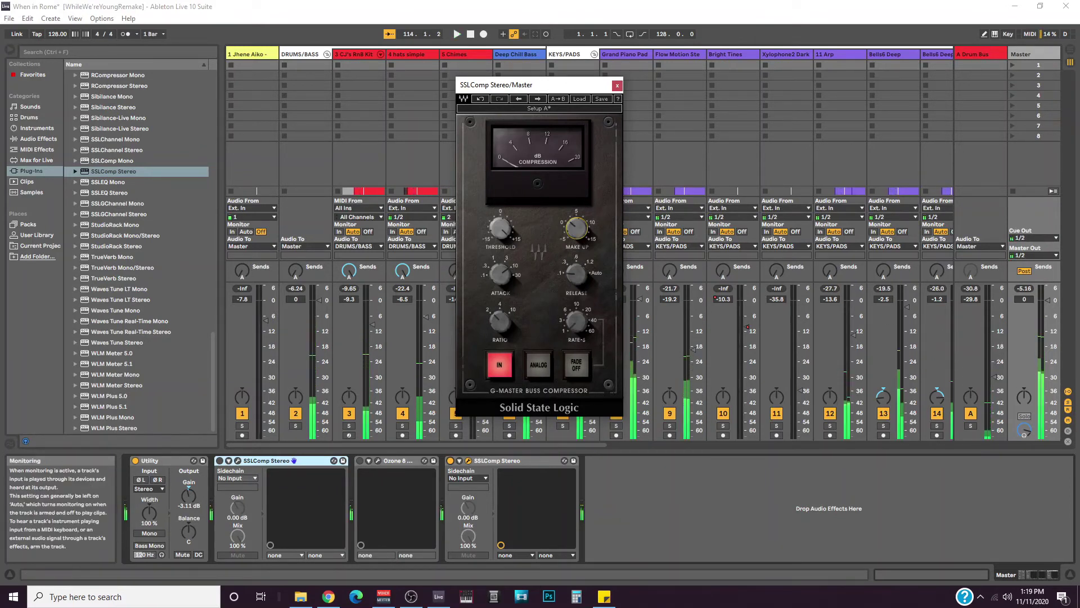
pyautogui.press('space')
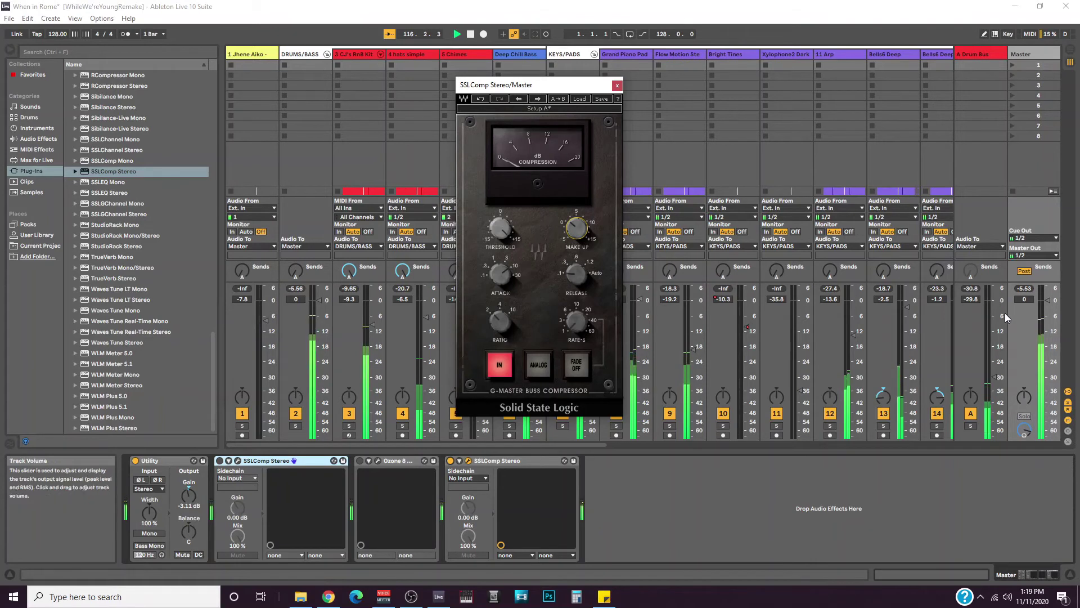
pyautogui.press('space')
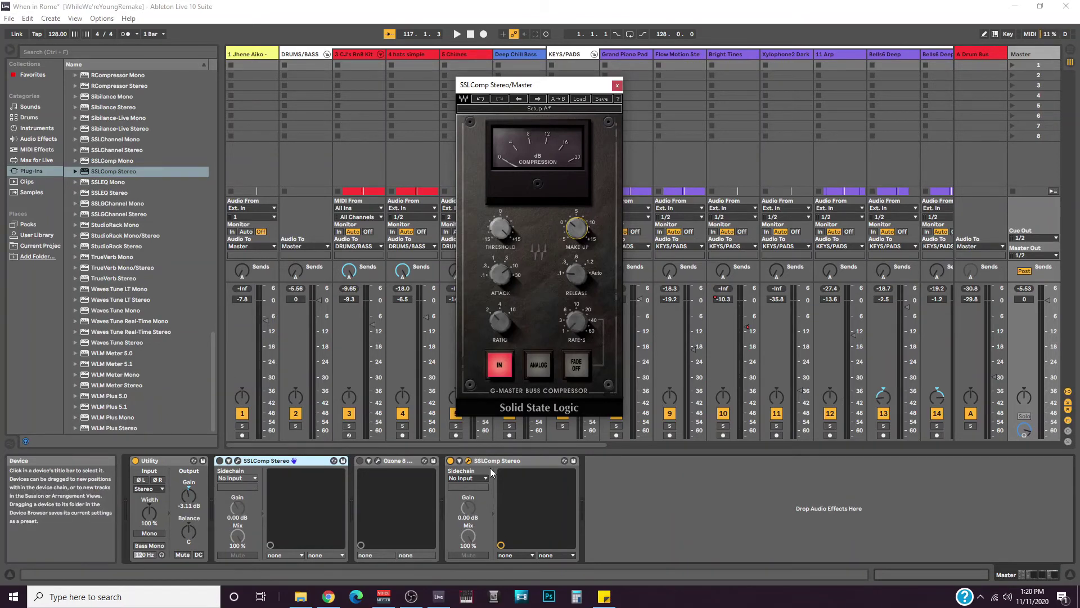
# Compare the mix during playback with the new SSLComp Stereo switched off and on, leaving it active
pyautogui.click(450, 460)
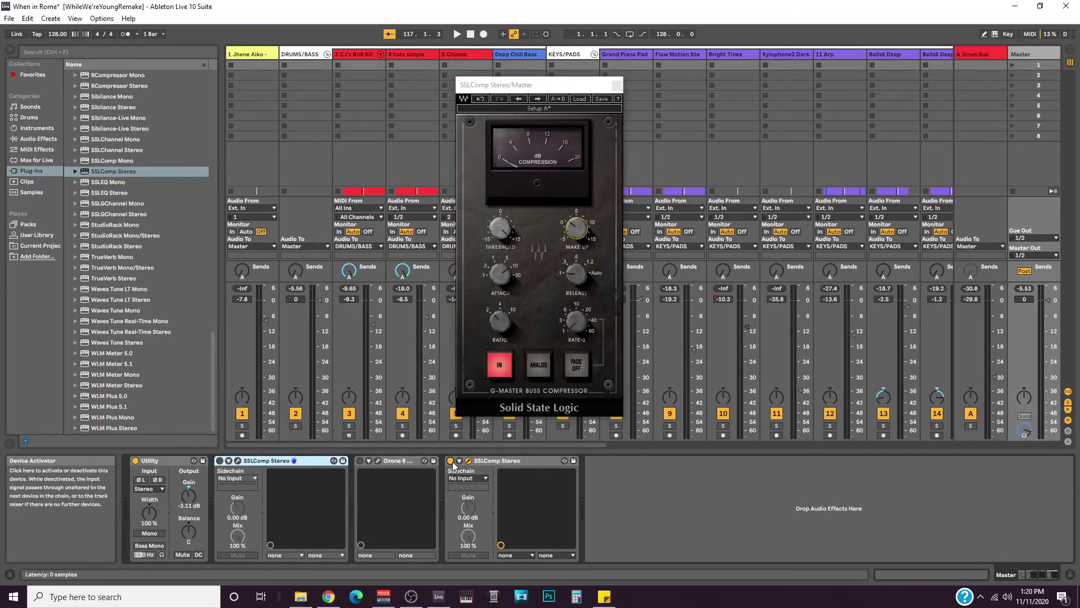
pyautogui.press('space')
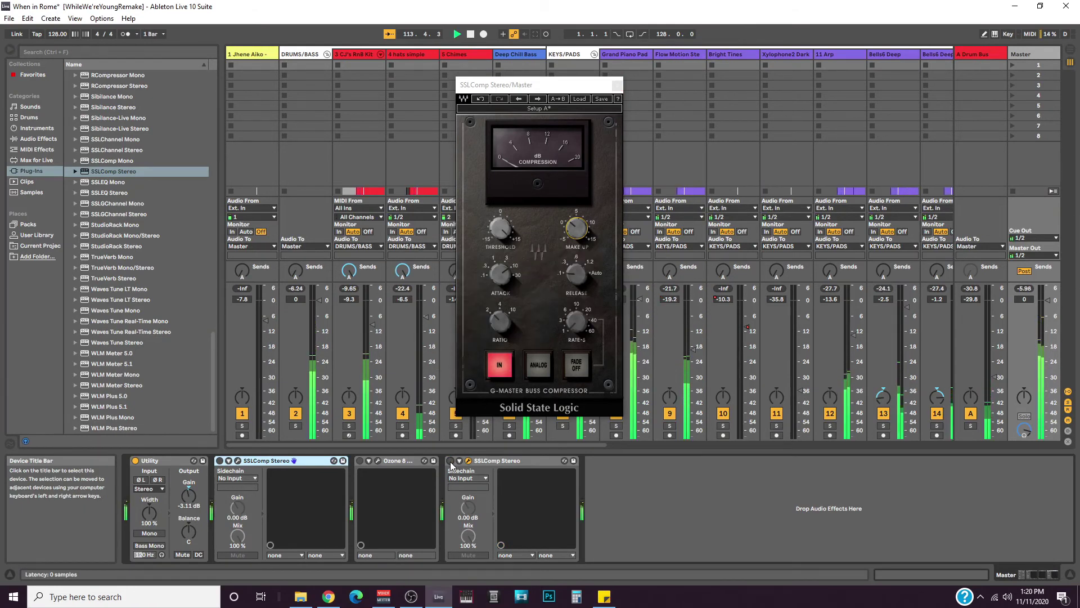
pyautogui.click(450, 461)
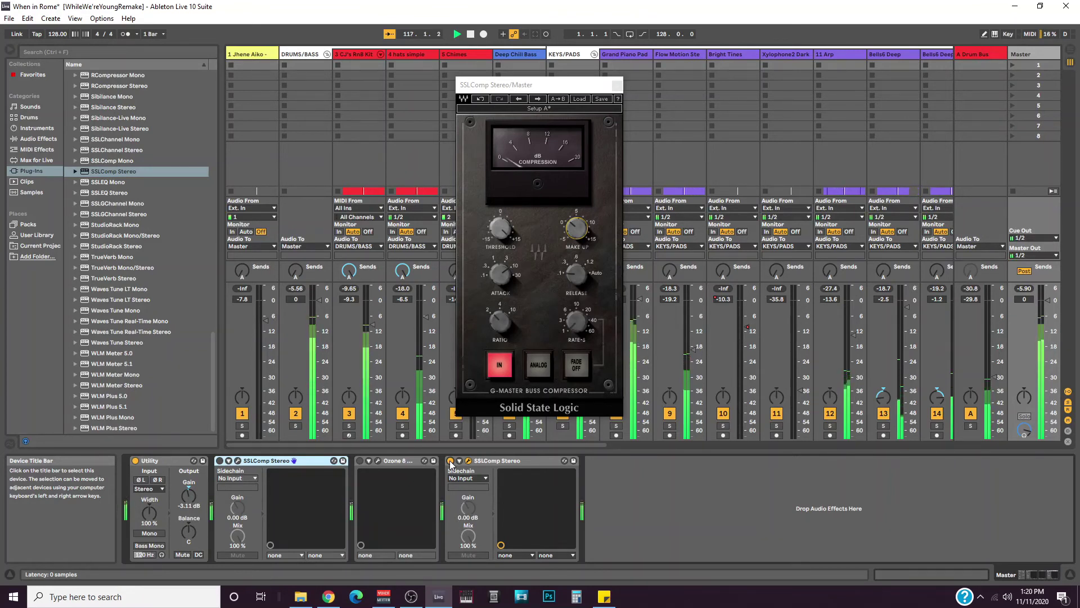
pyautogui.click(450, 460)
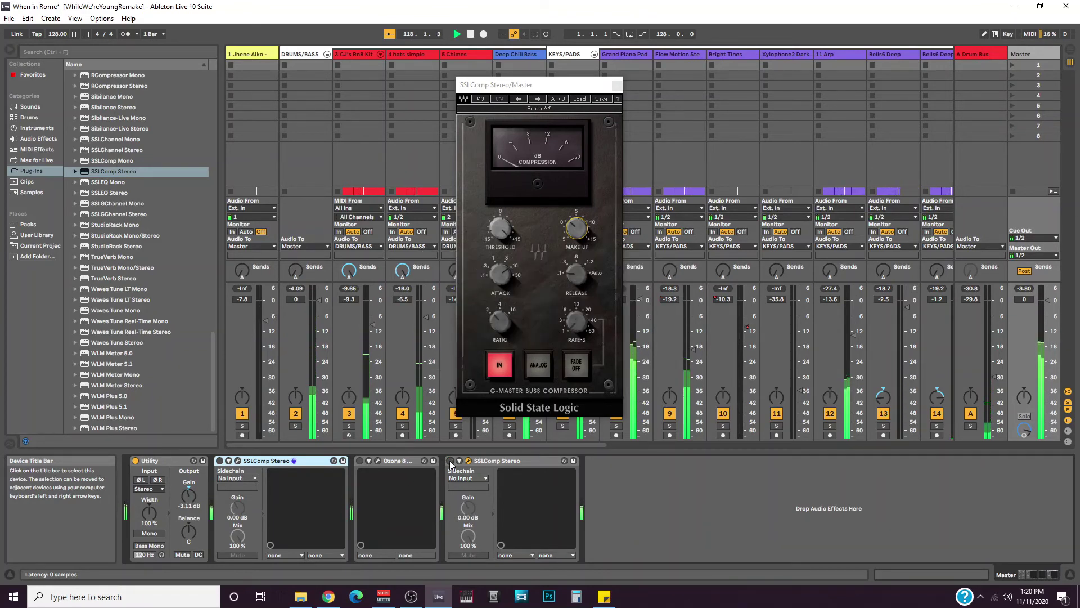
pyautogui.click(450, 461)
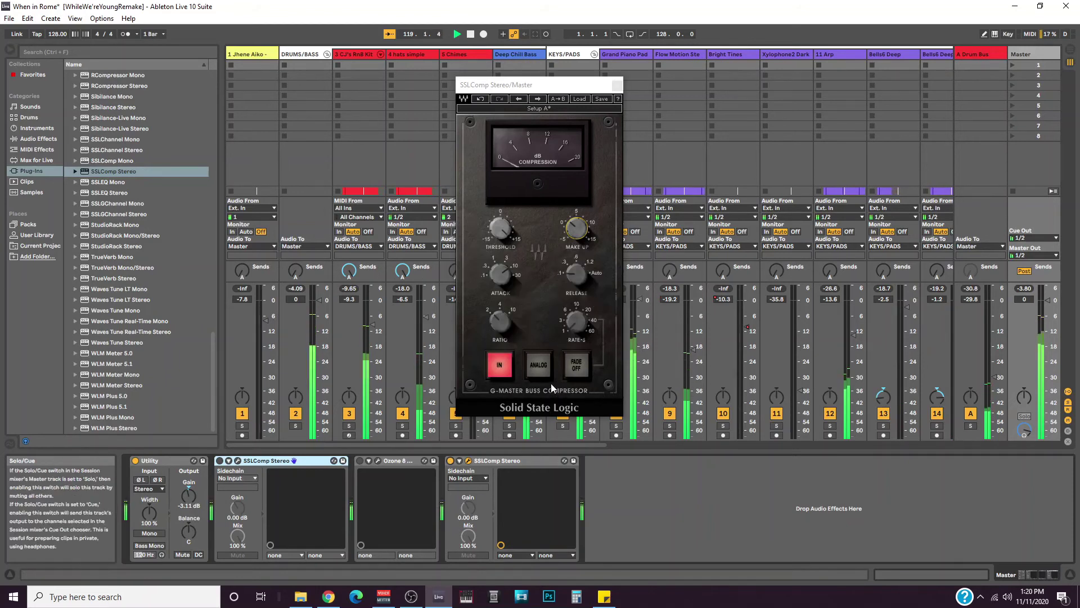
pyautogui.press('space')
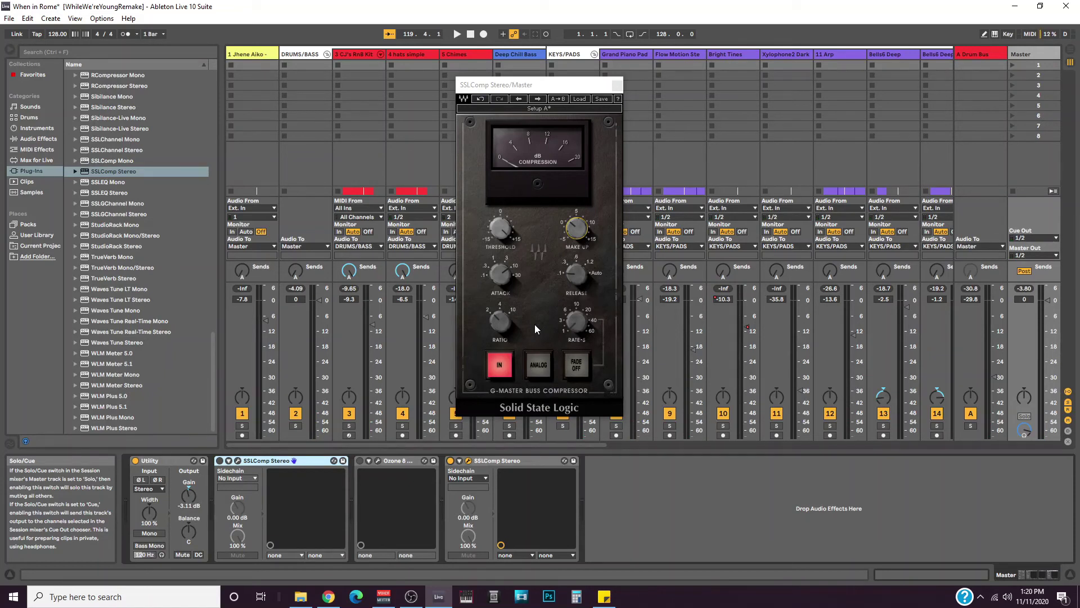
# Turn on the new compressor's Analog option
pyautogui.click(542, 371)
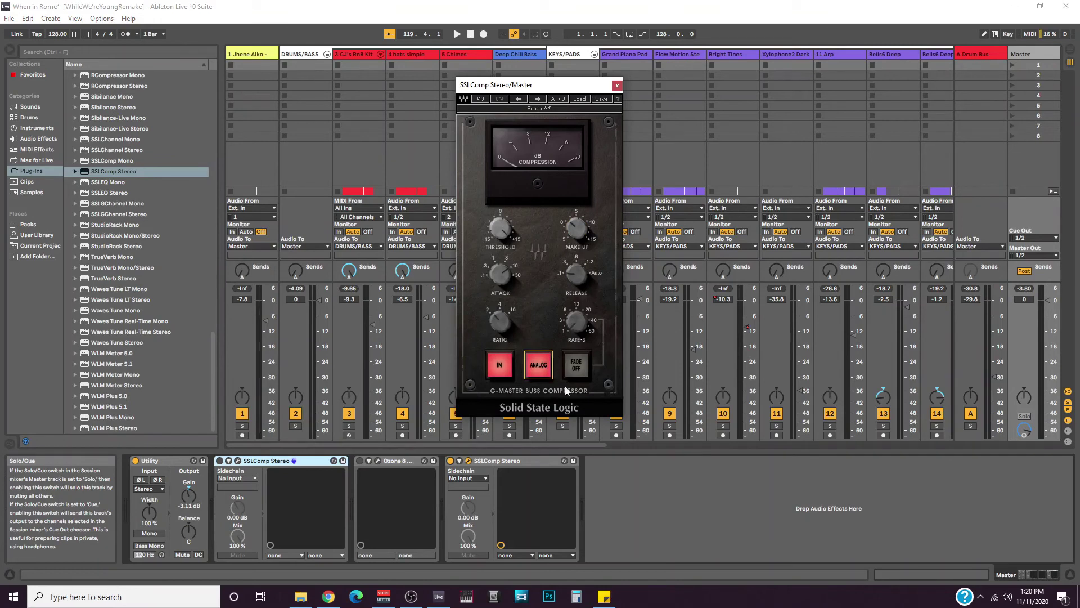